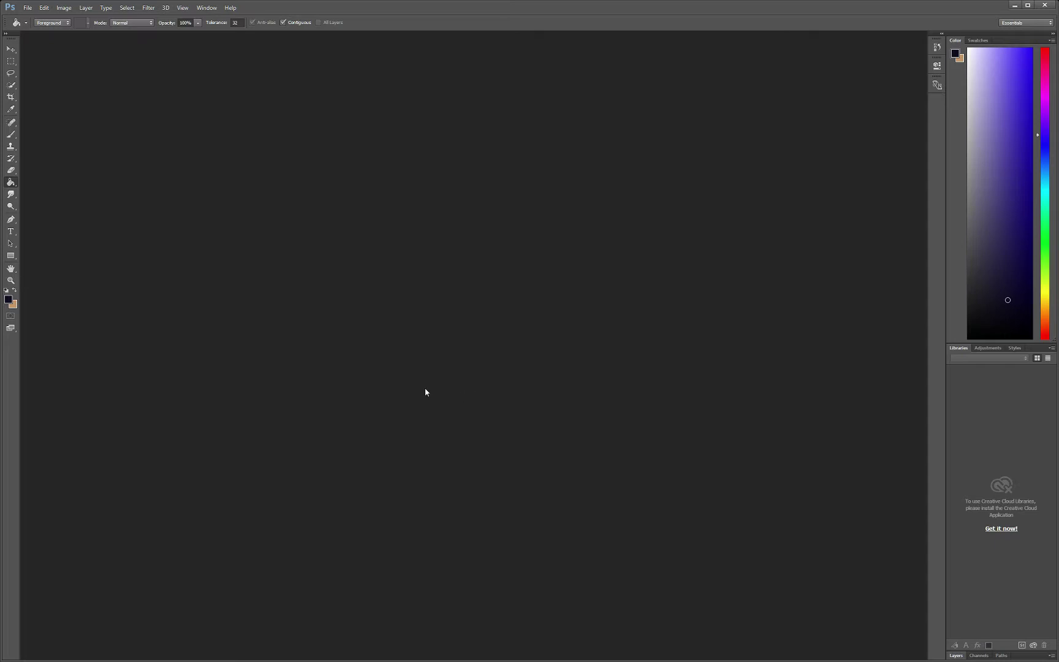
- Load the colourful abstract flame JPG into Photoshop as an unedited document
{"action": "left_click", "coordinate": [11, 135]}
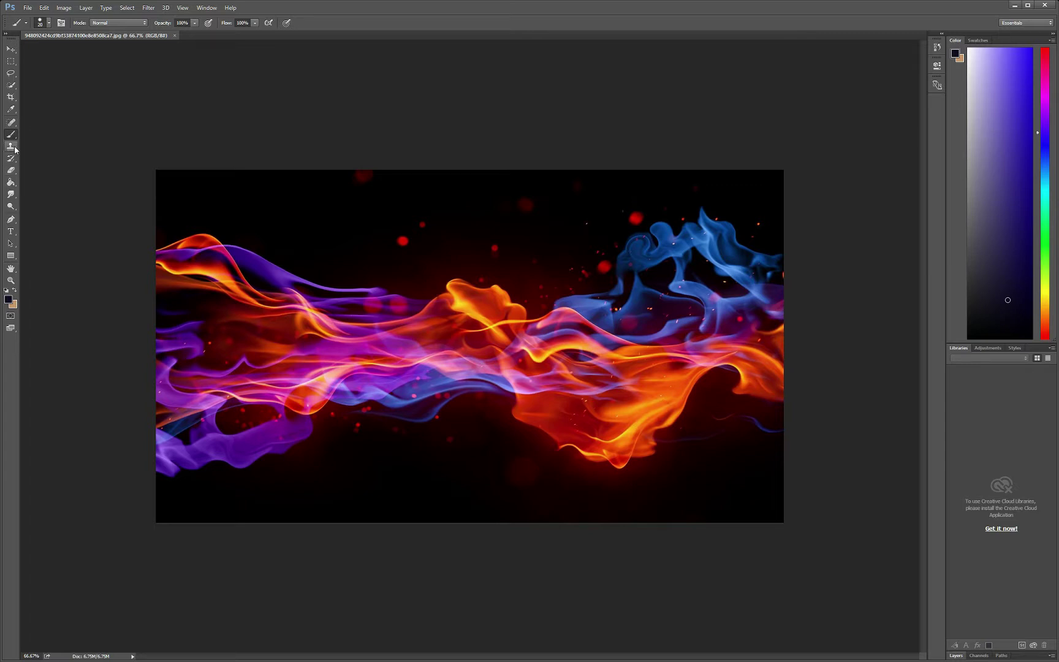
- Draw a paragraph text box stretching across the middle of the flame image
{"action": "left_click", "coordinate": [16, 75]}
{"action": "left_click", "coordinate": [11, 61]}
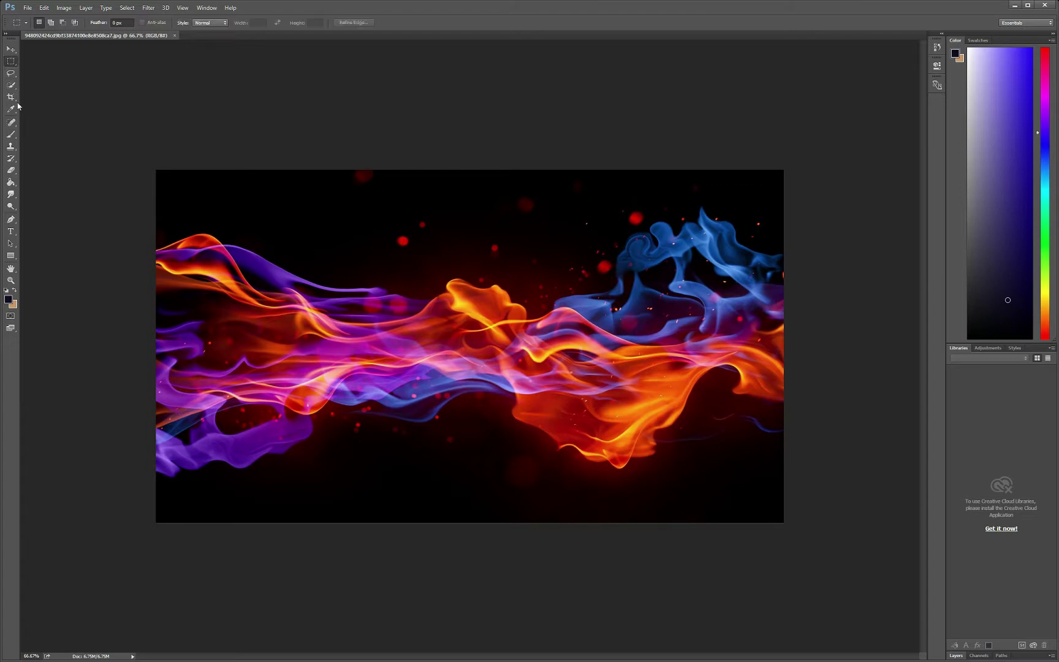
{"action": "left_click", "coordinate": [10, 232]}
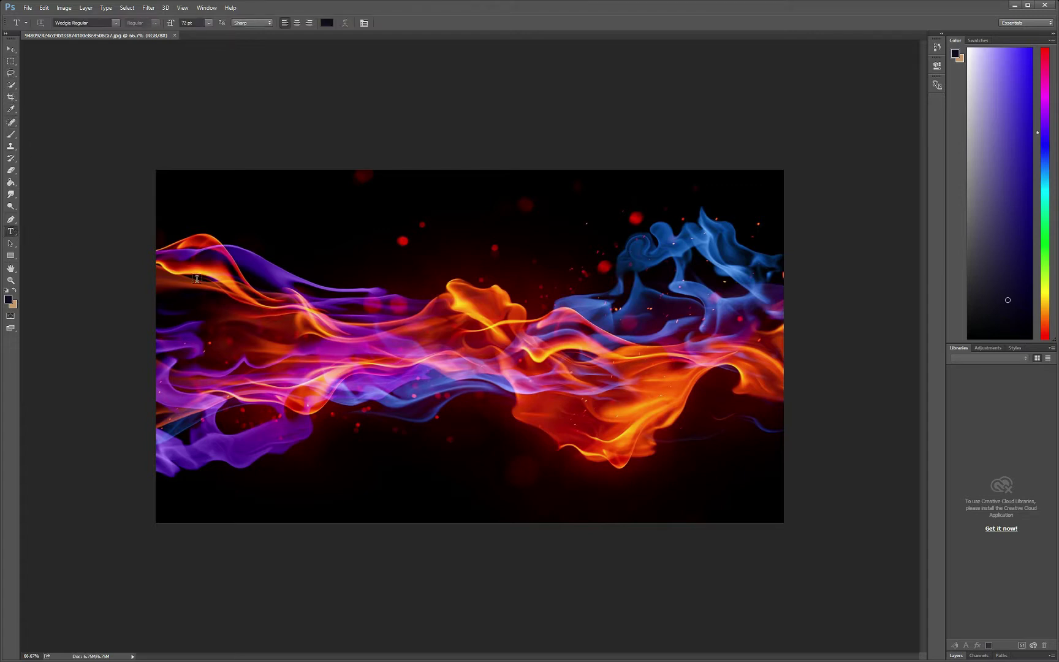
{"action": "left_click", "coordinate": [328, 348]}
{"action": "left_click_drag", "start_coordinate": [327, 348], "coordinate": [623, 351]}
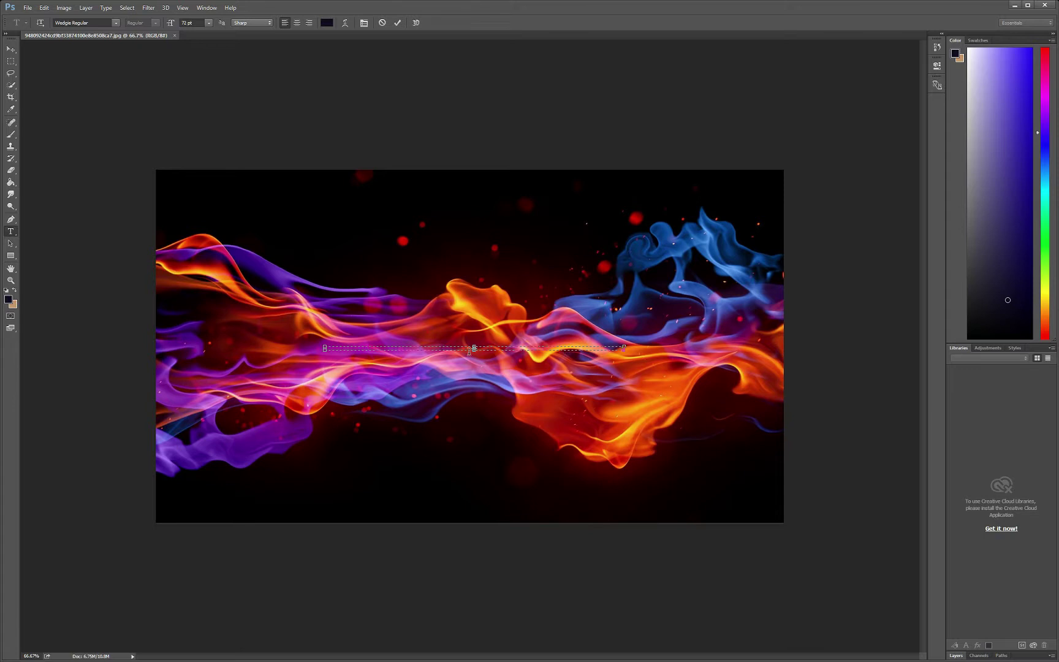
- Resize the text box taller and wider, and raise it over the upper flames
{"action": "mouse_move", "coordinate": [474, 351]}
{"action": "left_mouse_down"}
{"action": "mouse_move", "coordinate": [474, 406]}
{"action": "mouse_move", "coordinate": [474, 312]}
{"action": "left_mouse_up"}
{"action": "left_click_drag", "start_coordinate": [327, 363], "coordinate": [263, 359]}
{"action": "left_click_drag", "start_coordinate": [625, 366], "coordinate": [648, 363]}
{"action": "left_click_drag", "start_coordinate": [458, 313], "coordinate": [456, 265]}
{"action": "left_click_drag", "start_coordinate": [455, 406], "coordinate": [459, 378]}
{"action": "left_click_drag", "start_coordinate": [647, 321], "coordinate": [667, 315]}
- Choose a new font and enlarge the text box toward the lower right
{"action": "left_click", "coordinate": [118, 24]}
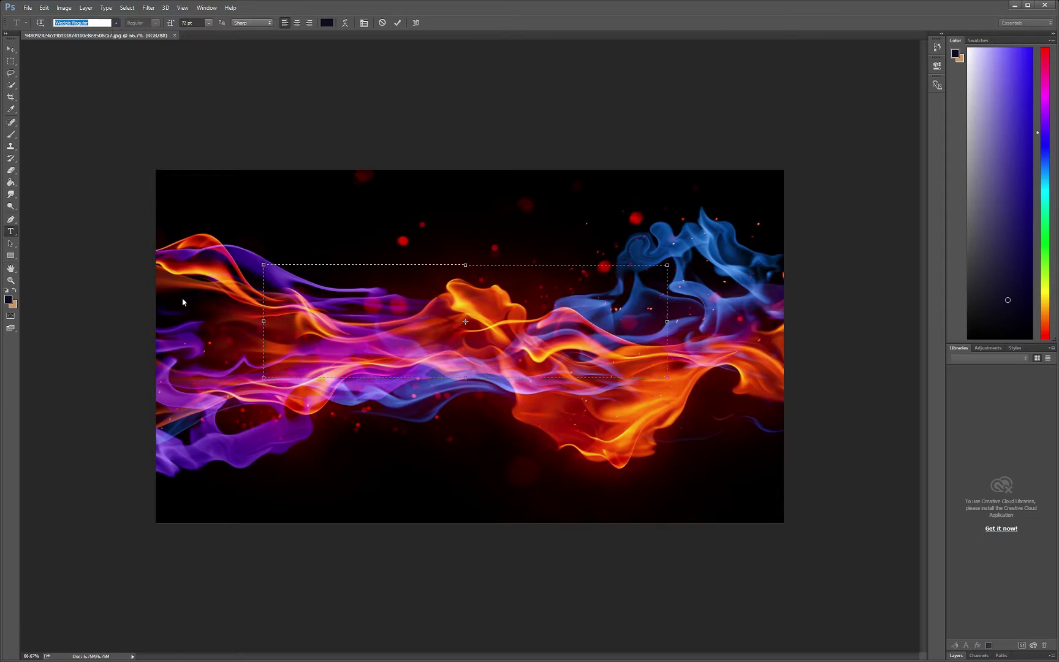
{"action": "key", "text": "Return"}
{"action": "type", "text": "w"}
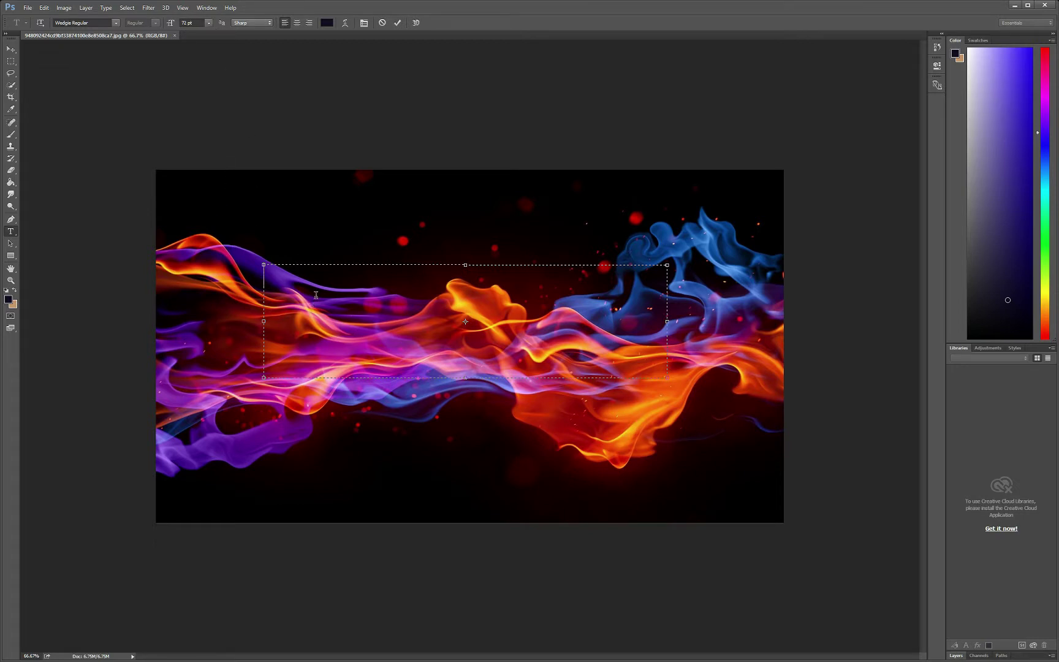
{"action": "type", "text": "A"}
{"action": "mouse_move", "coordinate": [667, 378]}
{"action": "left_mouse_down"}
{"action": "mouse_move", "coordinate": [801, 501]}
{"action": "mouse_move", "coordinate": [349, 287]}
{"action": "left_mouse_up"}
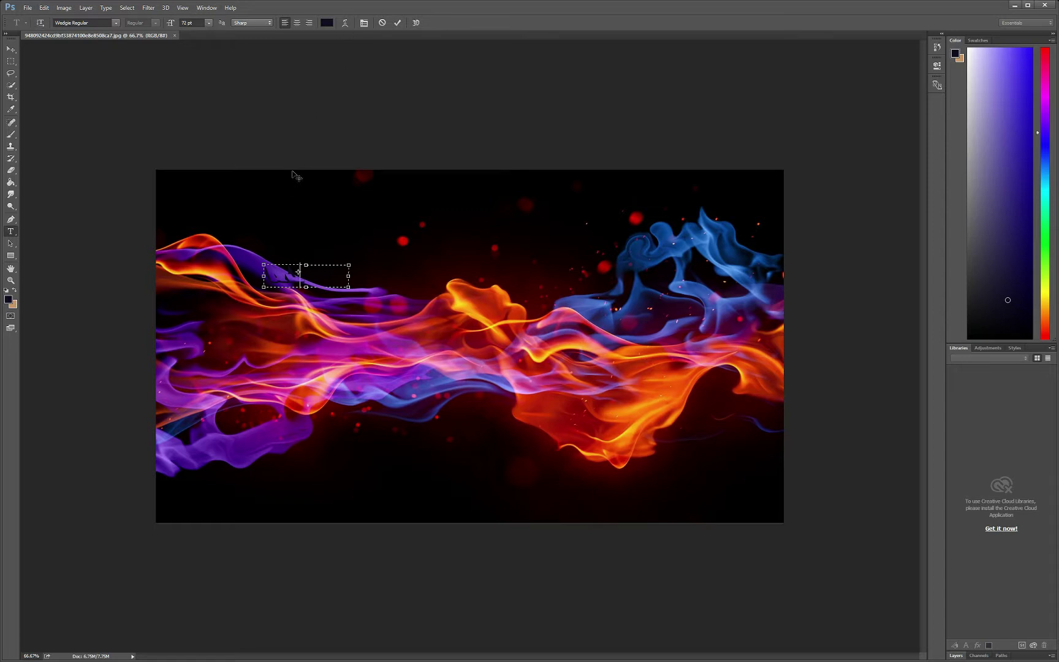
{"action": "left_click", "coordinate": [11, 109]}
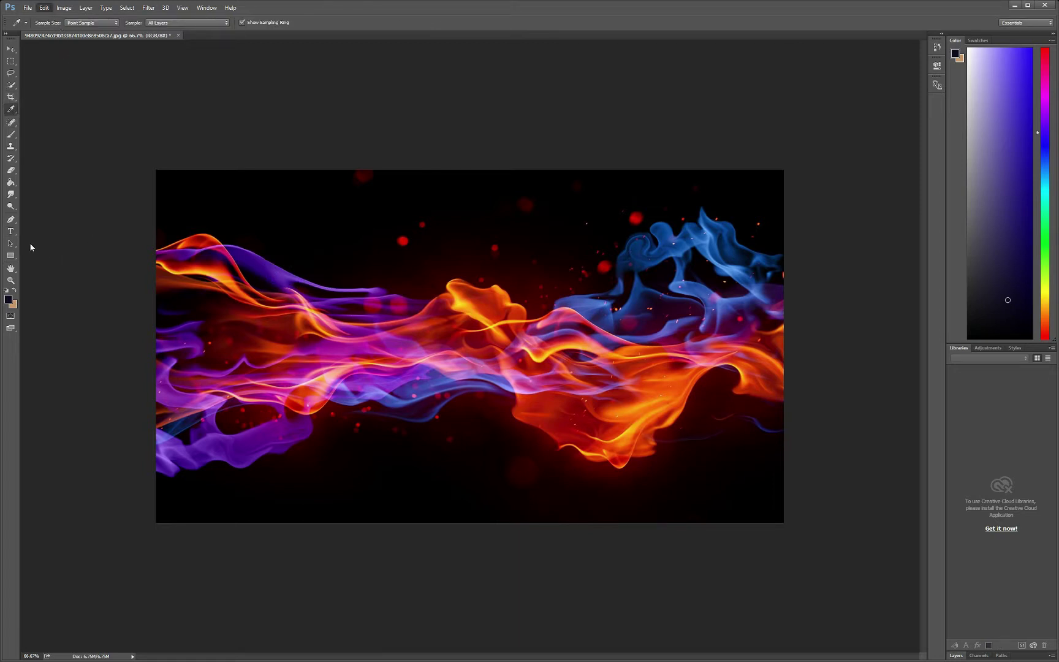
- Type small dark 'La' text mid-image, nudge it down-right, and commit it
{"action": "left_click", "coordinate": [10, 231]}
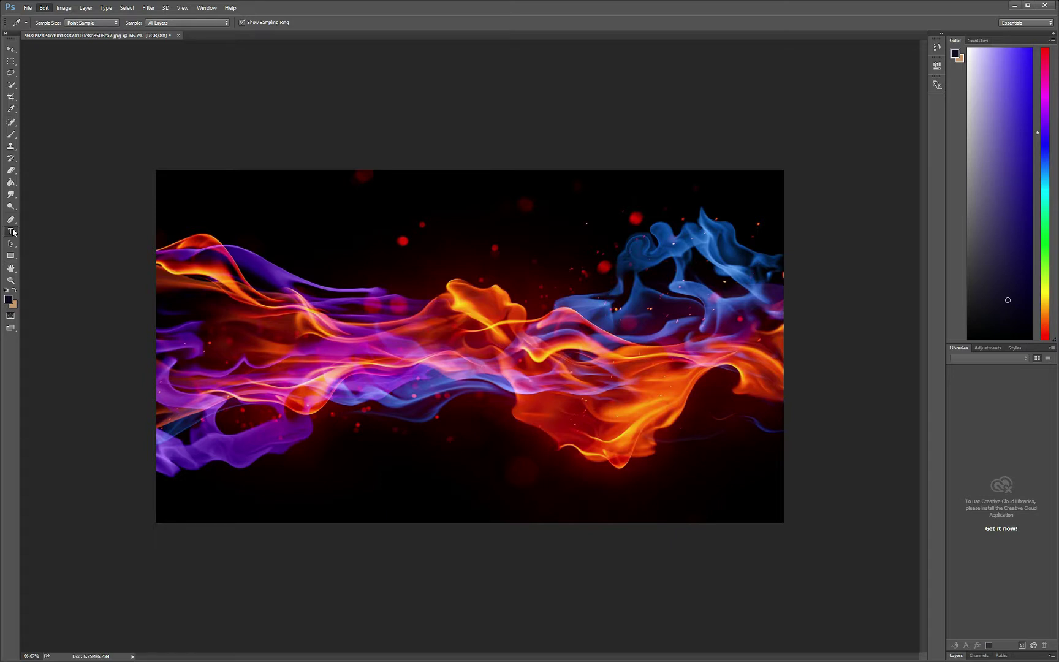
{"action": "left_click", "coordinate": [400, 335]}
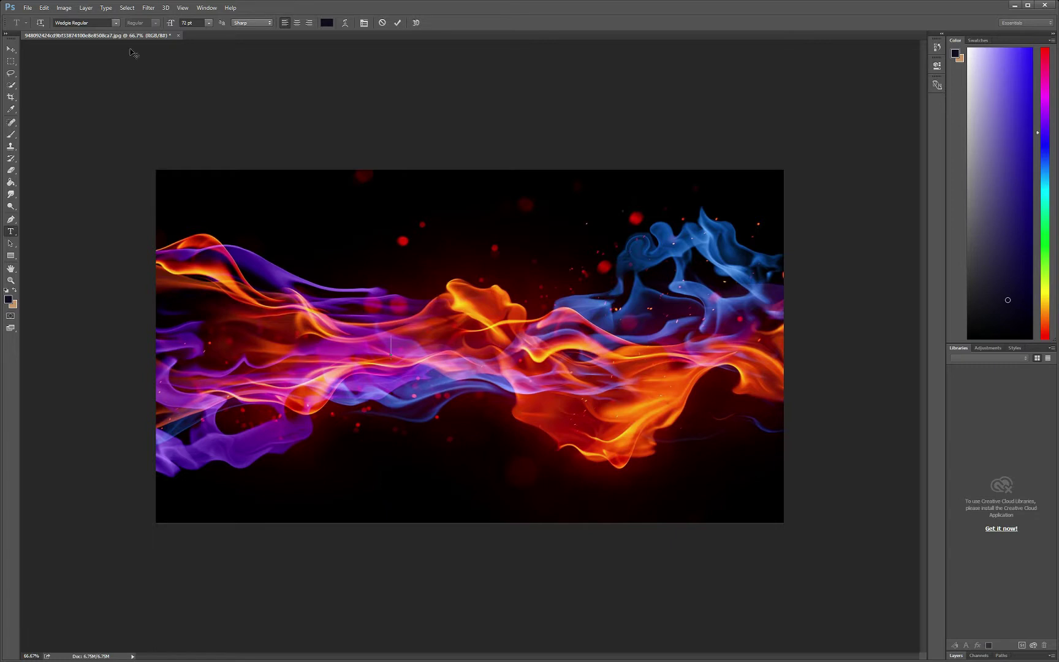
{"action": "type", "text": "La"}
{"action": "mouse_move", "coordinate": [454, 392]}
{"action": "left_mouse_down"}
{"action": "mouse_move", "coordinate": [519, 385]}
{"action": "mouse_move", "coordinate": [519, 324]}
{"action": "left_mouse_up"}
{"action": "left_click_drag", "start_coordinate": [522, 314], "coordinate": [526, 325]}
{"action": "left_click", "coordinate": [11, 61]}
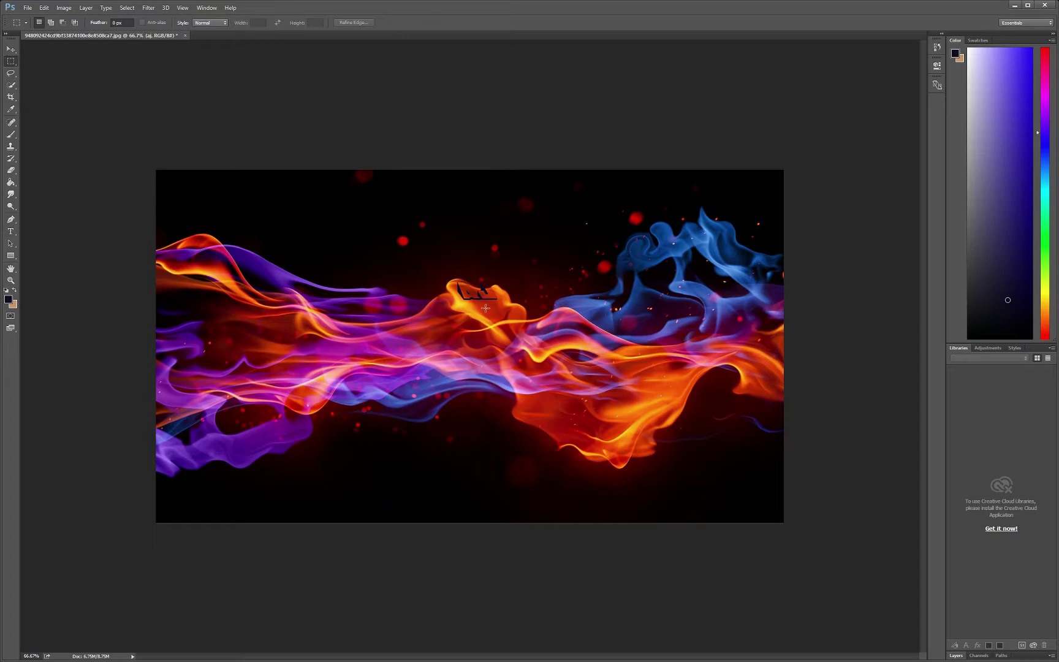
- Try out the quick selection, lasso, move and crop tools
{"action": "left_click", "coordinate": [10, 85]}
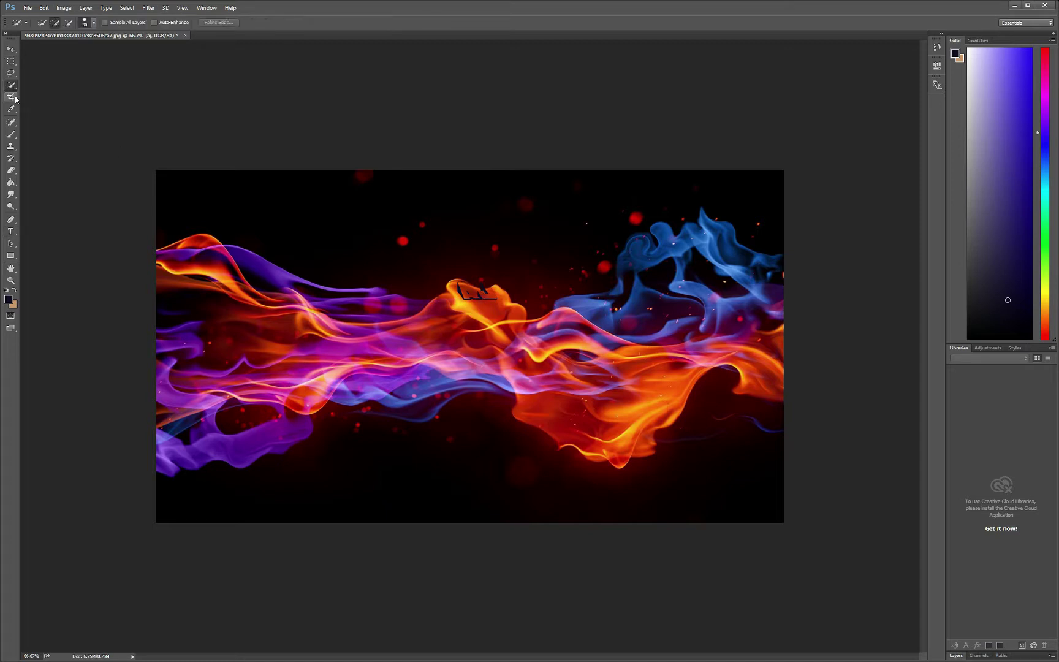
{"action": "left_click", "coordinate": [10, 86]}
{"action": "left_click", "coordinate": [11, 49]}
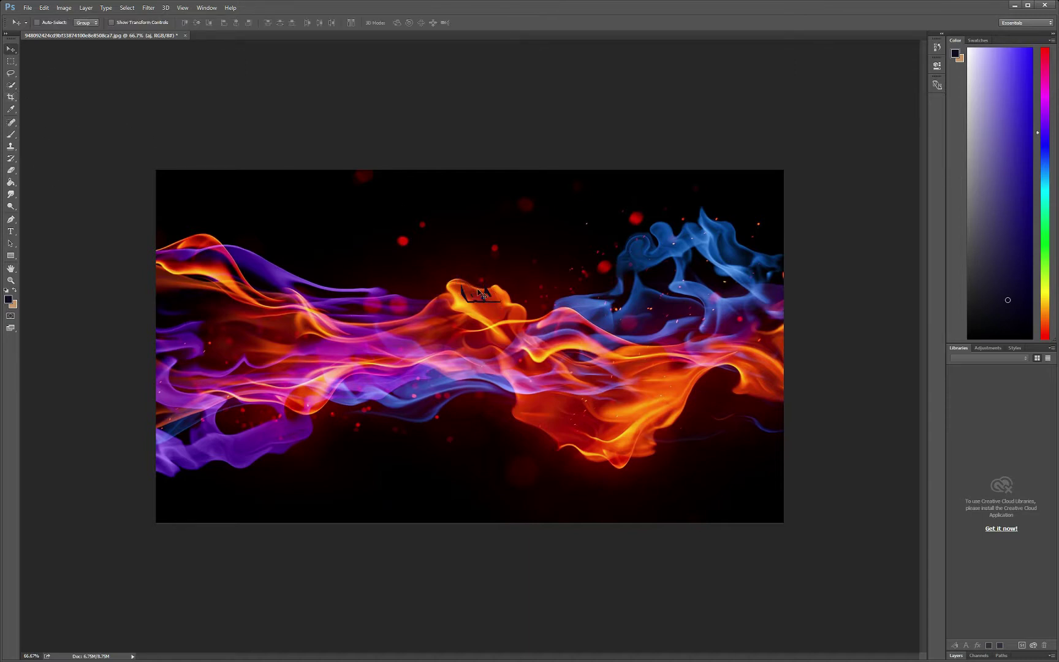
{"action": "left_click", "coordinate": [10, 97]}
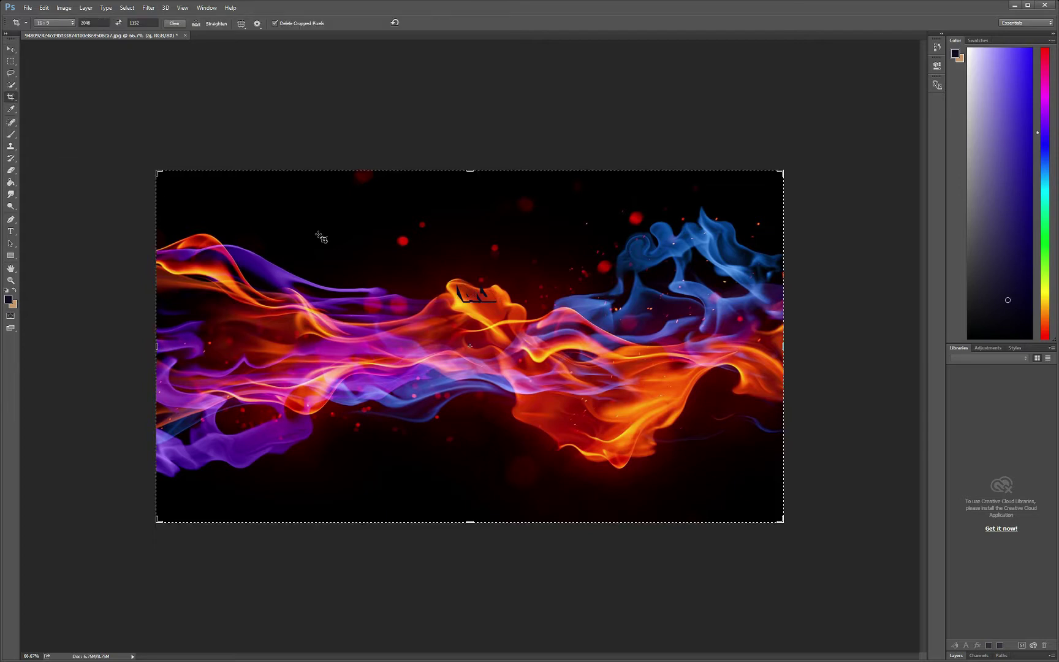
{"action": "left_click", "coordinate": [11, 86]}
{"action": "left_click", "coordinate": [11, 74]}
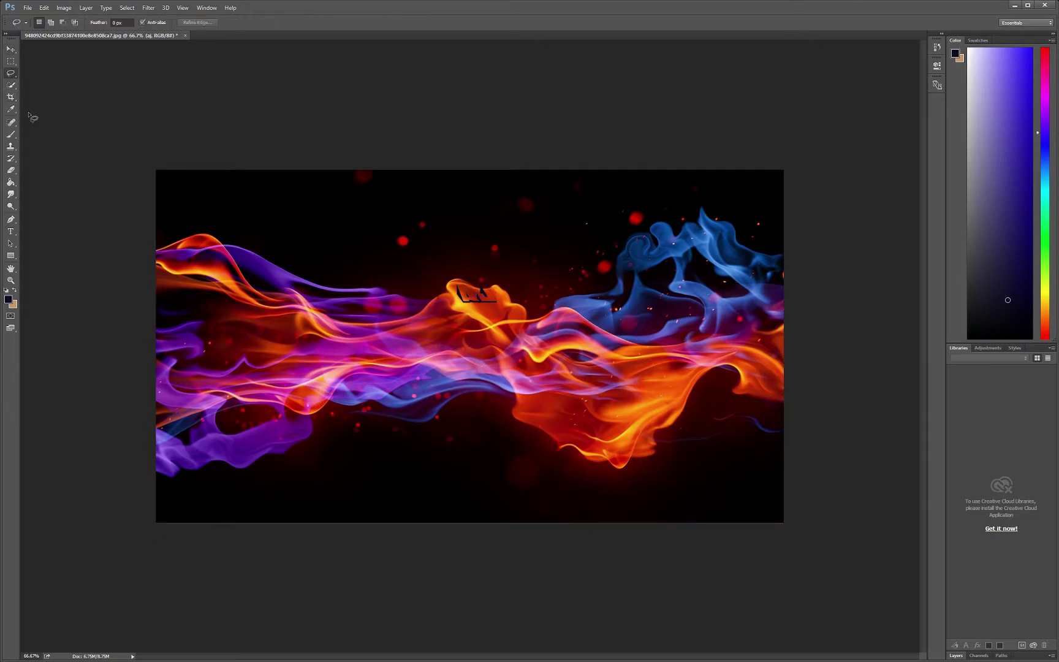
{"action": "left_click", "coordinate": [10, 109]}
{"action": "left_click", "coordinate": [10, 97]}
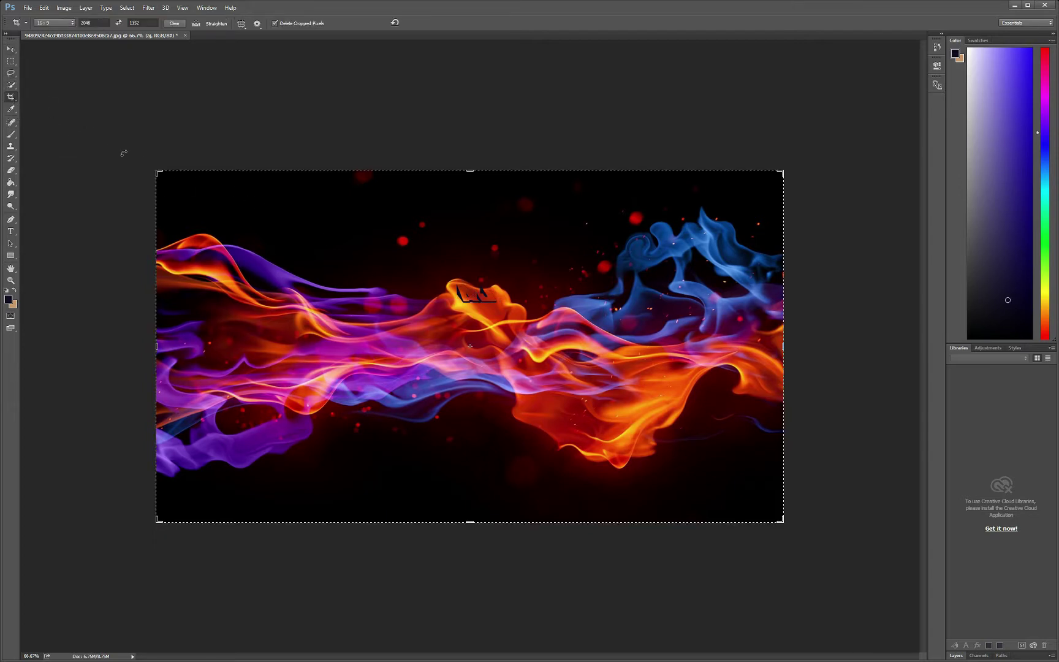
- Drag the small dark text slightly lower within the central flames using Move
{"action": "left_click", "coordinate": [11, 134]}
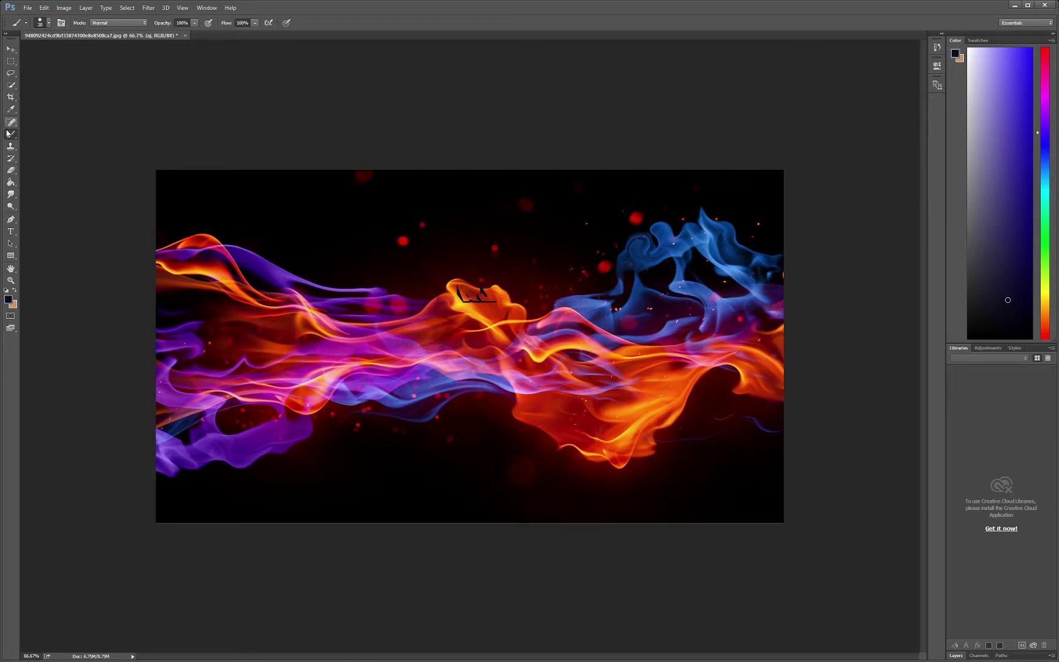
{"action": "left_click", "coordinate": [11, 109]}
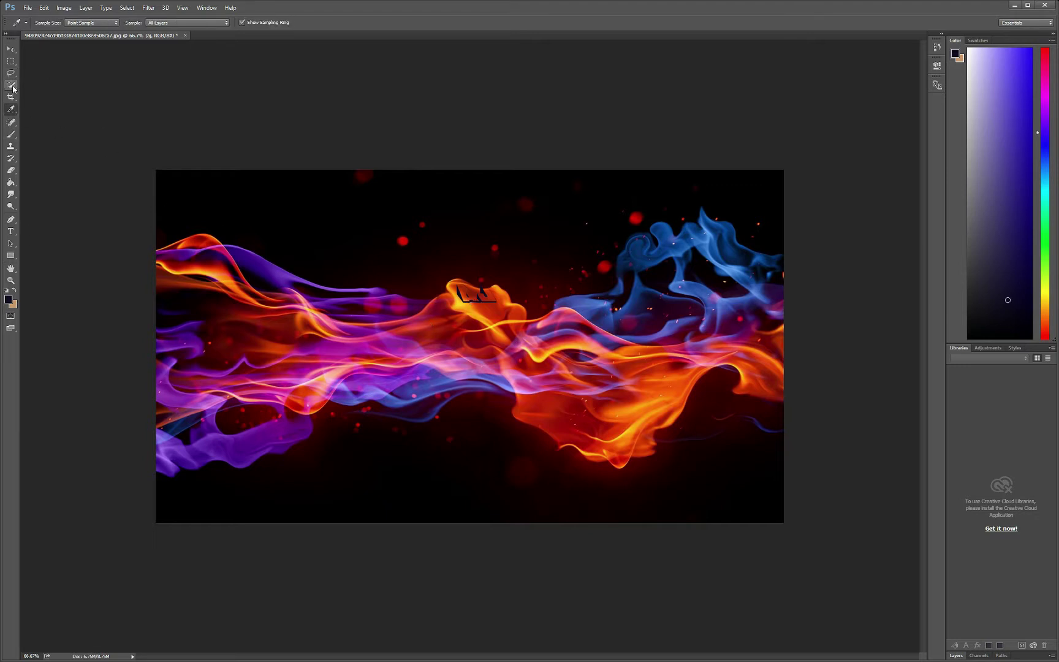
{"action": "left_click", "coordinate": [11, 49]}
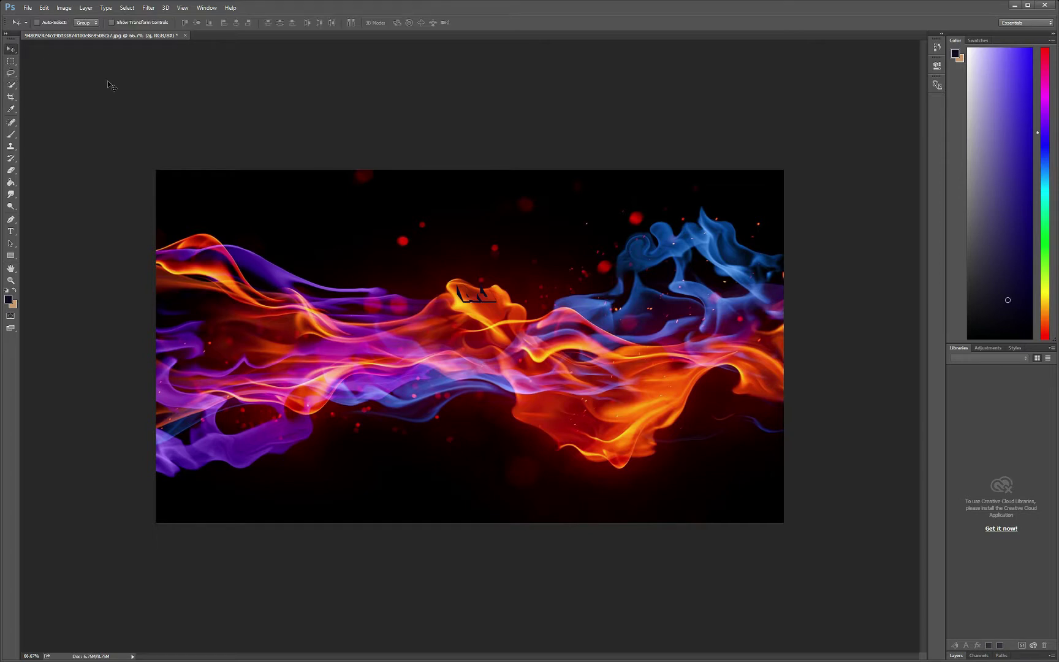
{"action": "left_click_drag", "start_coordinate": [485, 295], "coordinate": [477, 311]}
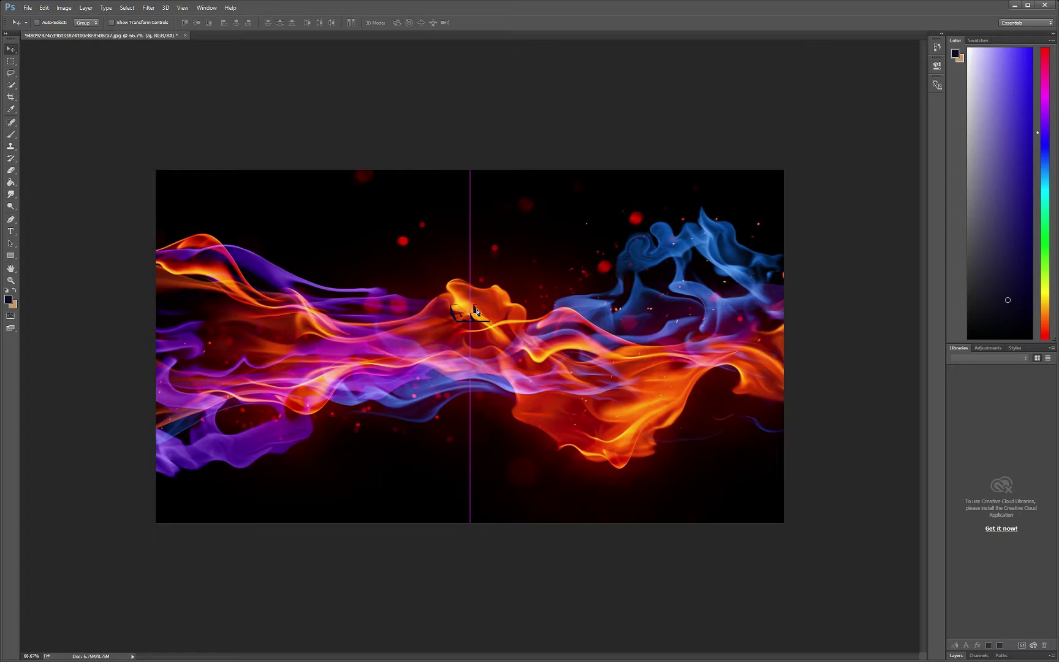
{"action": "left_click_drag", "start_coordinate": [477, 310], "coordinate": [477, 318]}
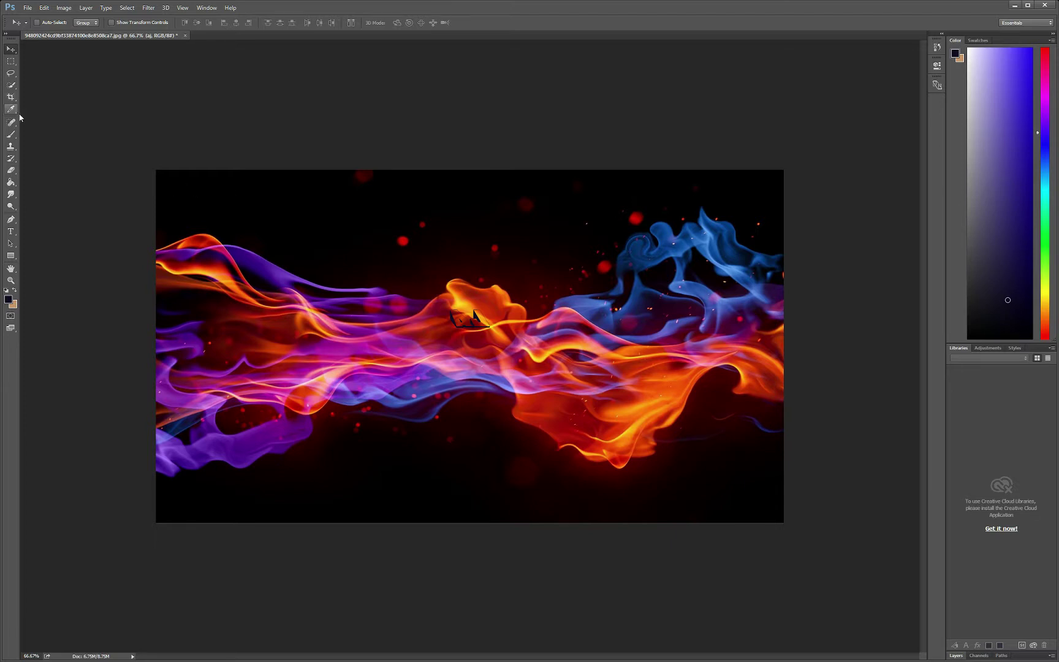
- Set the foreground colour to a dark magenta sampled from the flames
{"action": "left_click", "coordinate": [11, 132]}
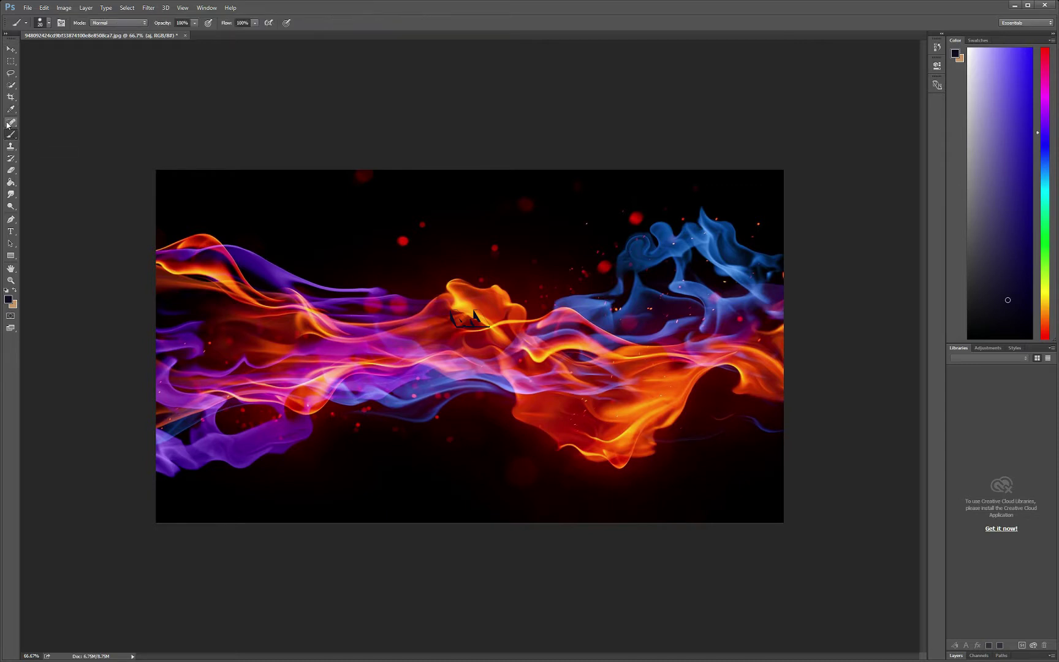
{"action": "left_click", "coordinate": [11, 110]}
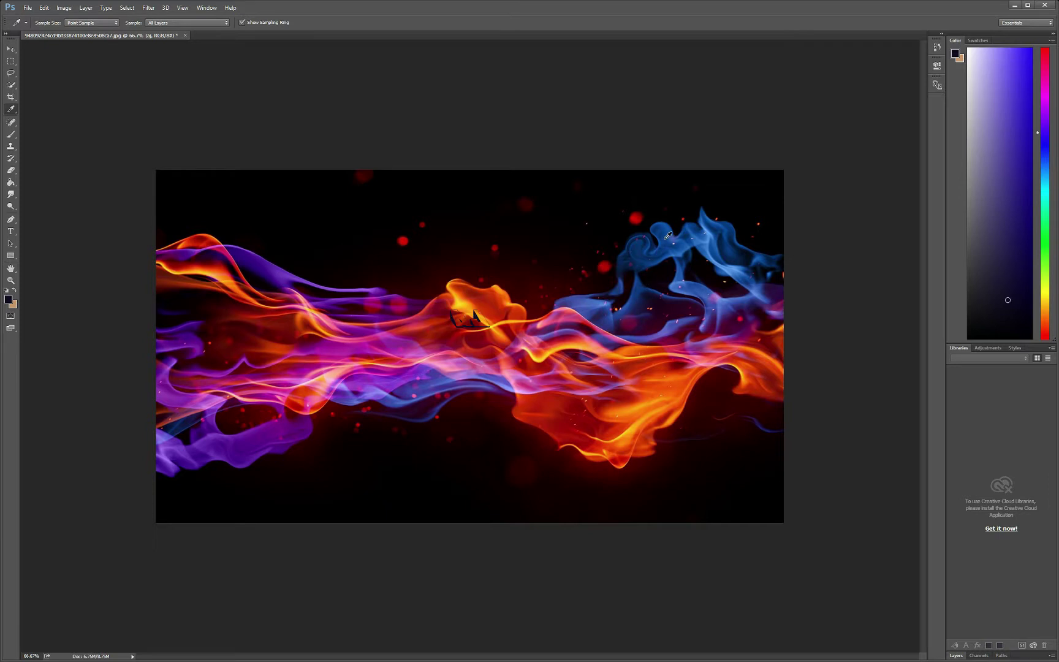
{"action": "left_click", "coordinate": [672, 309]}
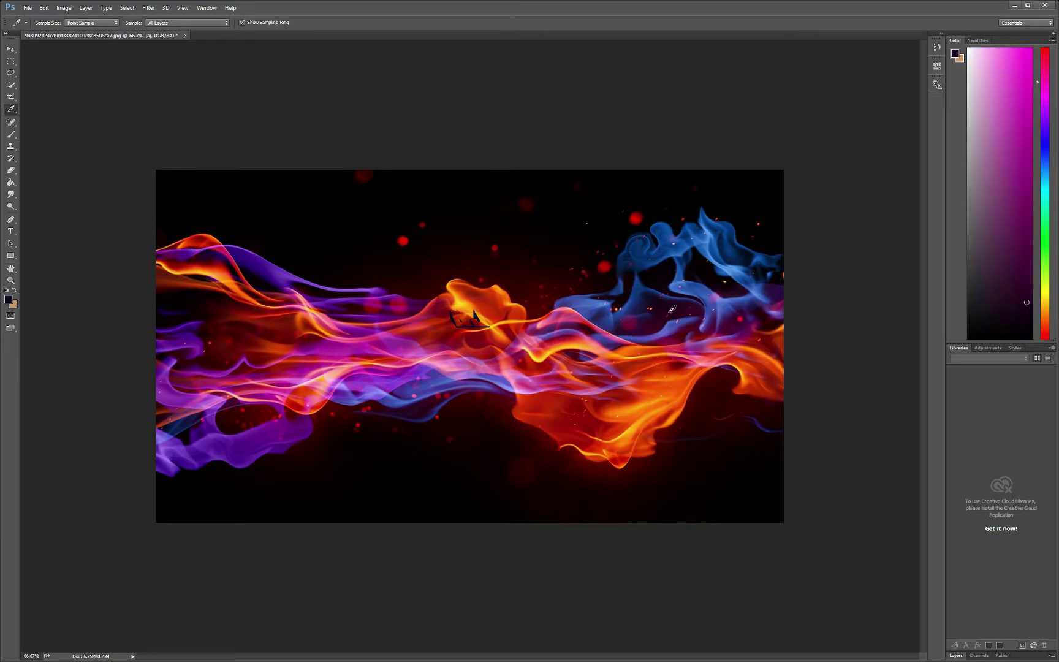
{"action": "left_click", "coordinate": [15, 136]}
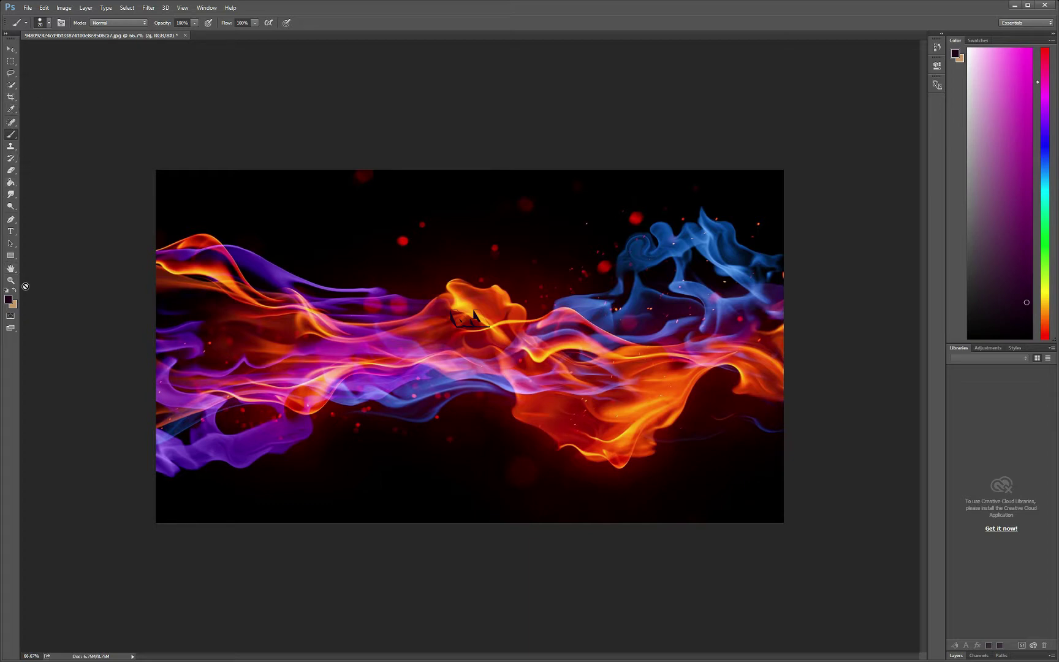
{"action": "left_click", "coordinate": [11, 231]}
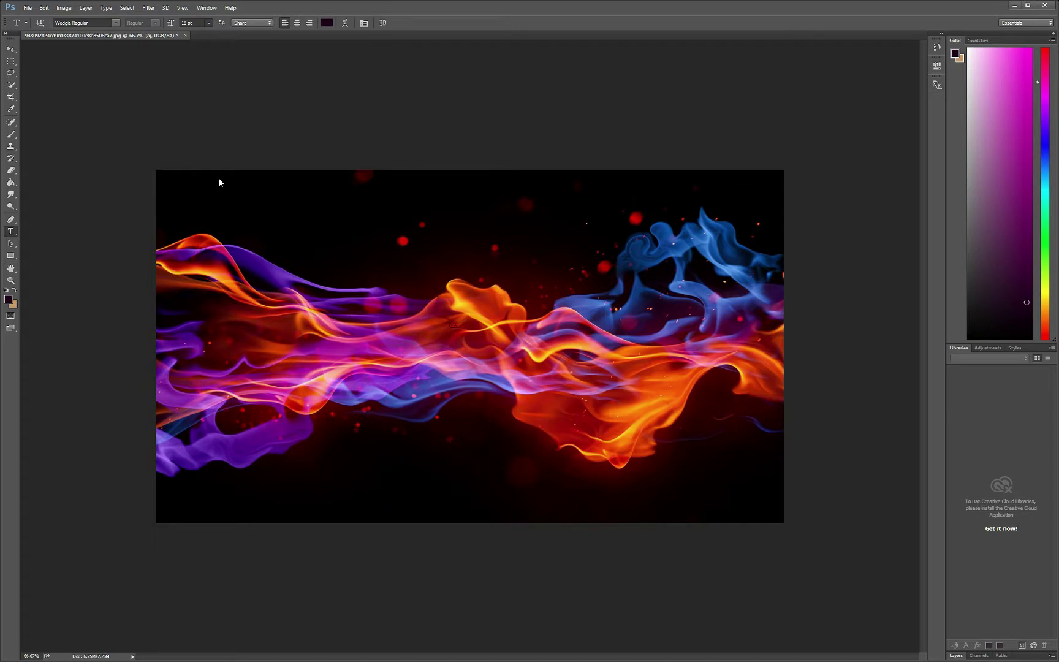
- Place a text insertion point below and left of the title, sized 36 pt
{"action": "left_click", "coordinate": [495, 322]}
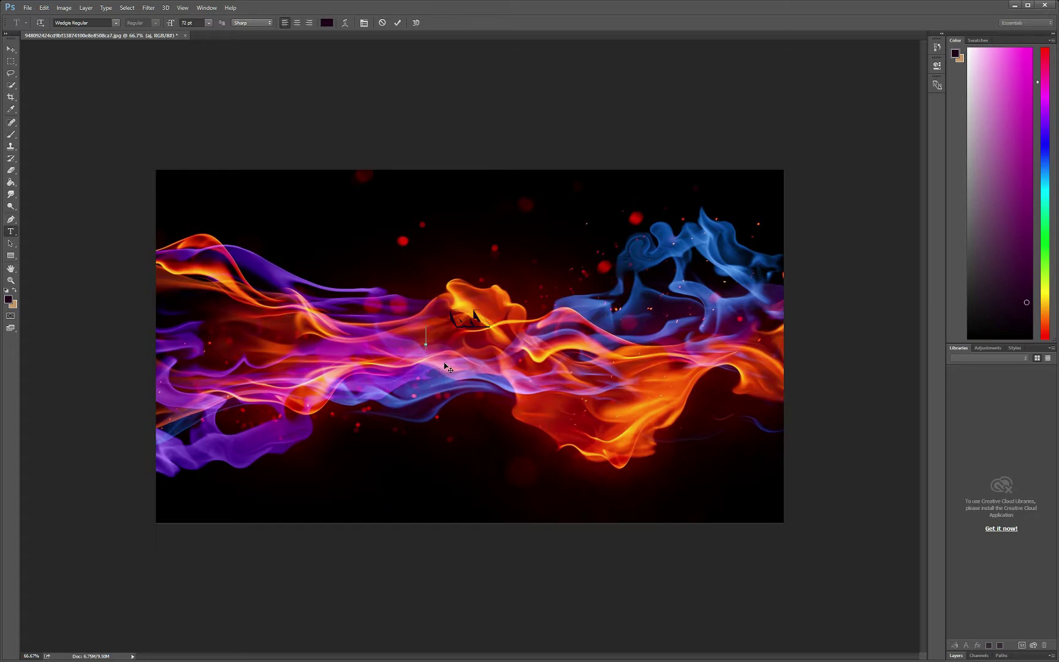
{"action": "left_click", "coordinate": [438, 345]}
{"action": "key", "text": "ctrl+shift+less"}
{"action": "type", "text": "Nic"}
{"action": "type", "text": "ola"}
{"action": "type", "text": "s Design"}
{"action": "type", "text": " dance"}
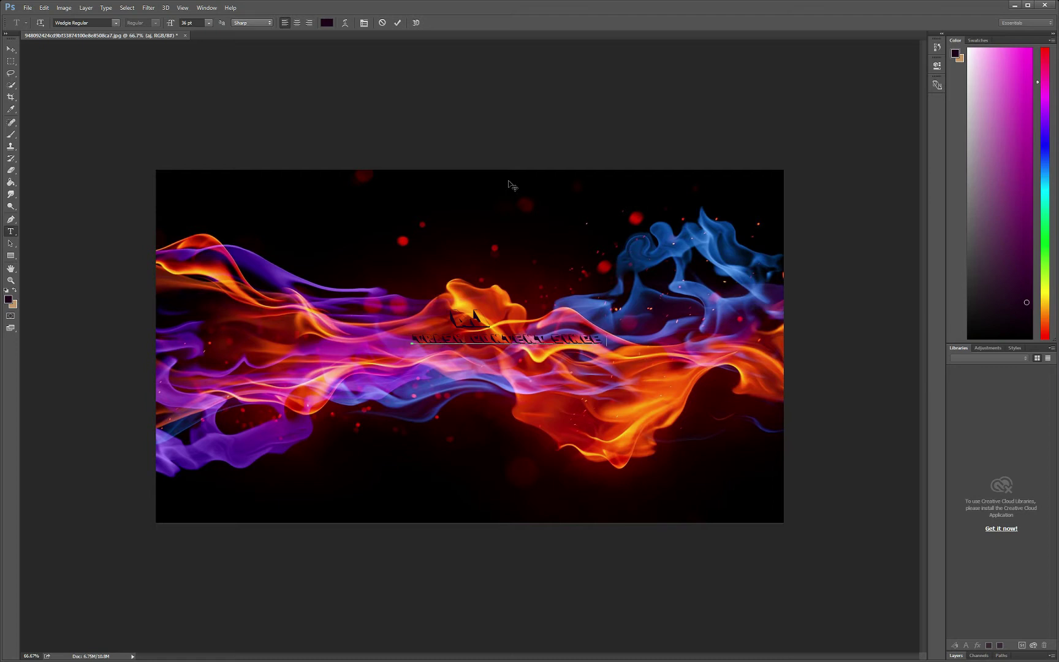
{"action": "type", "text": " 2016"}
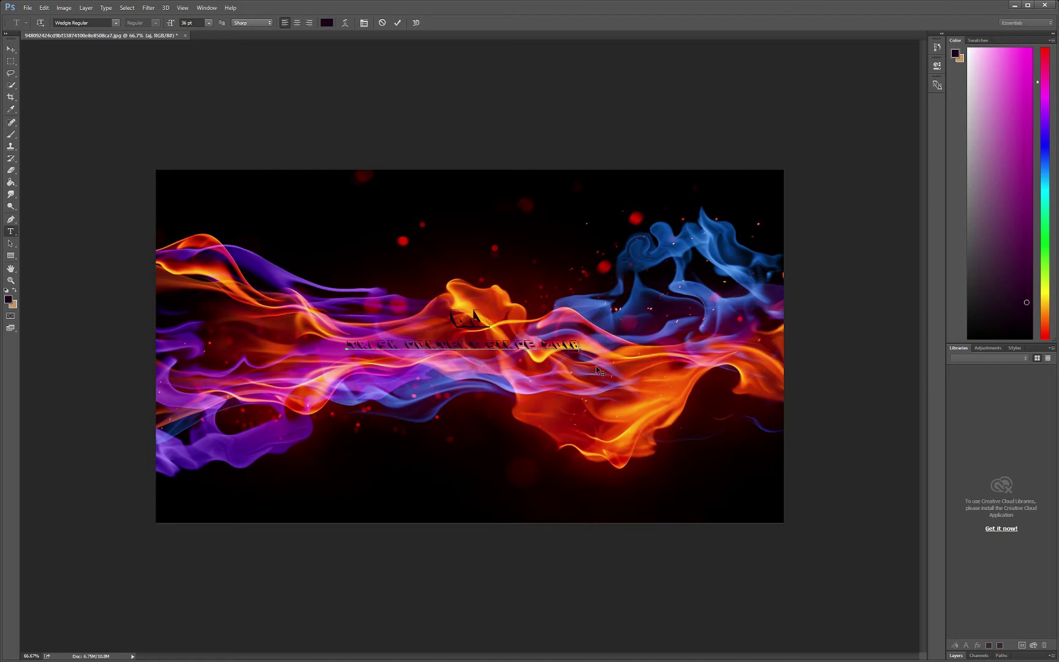
- Centre-align the subtitle line beneath the title with Ctrl+Shift+C
{"action": "key", "text": "ctrl+shift+c"}
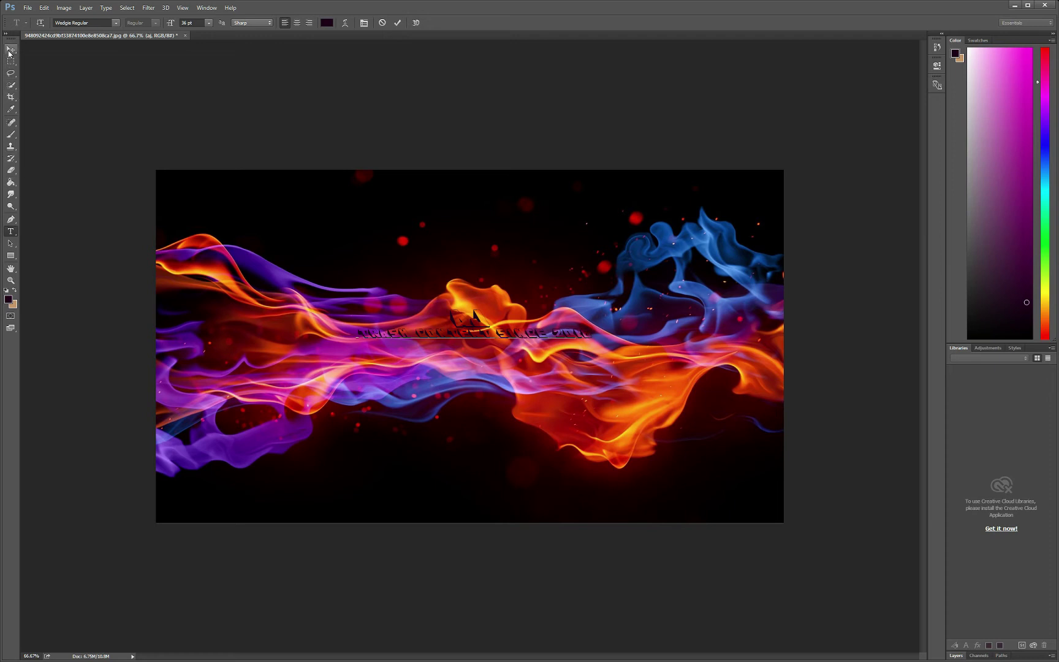
- Commit the subtitle, now sitting just under the title lettering
{"action": "left_click", "coordinate": [11, 51]}
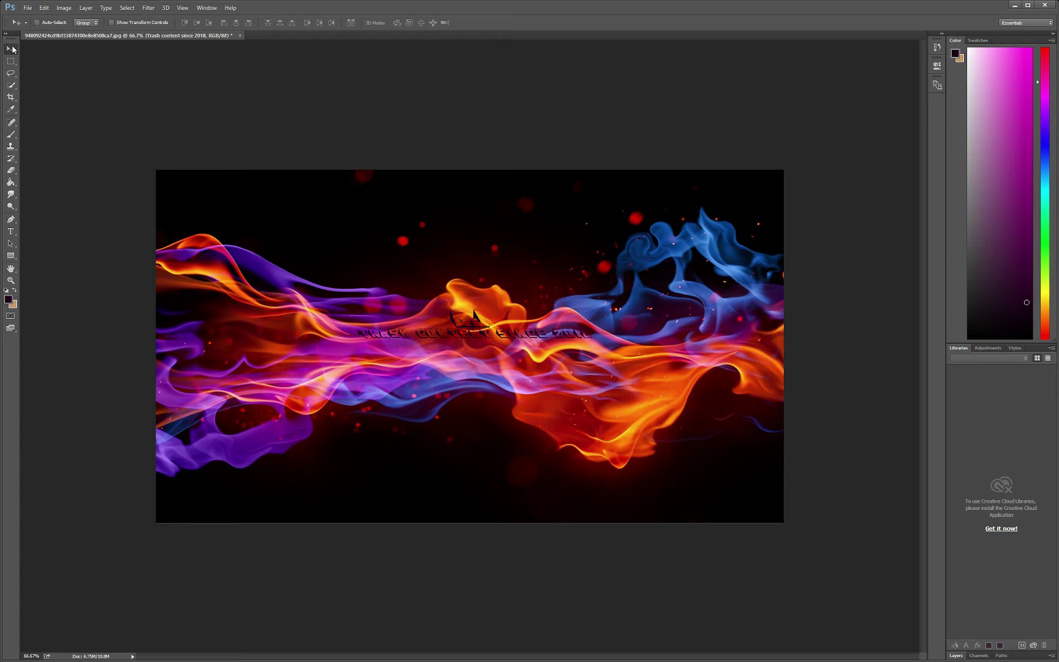
- Paste the dark line-art hand-sign drawing over the central flames
{"action": "left_click", "coordinate": [12, 135]}
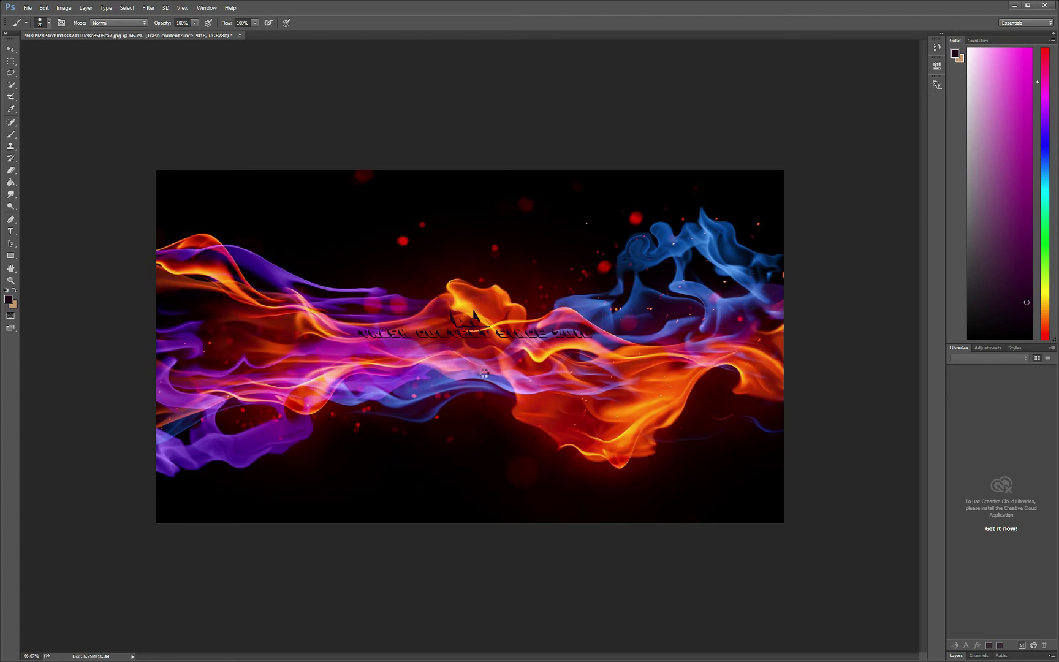
{"action": "key", "text": "ctrl+v"}
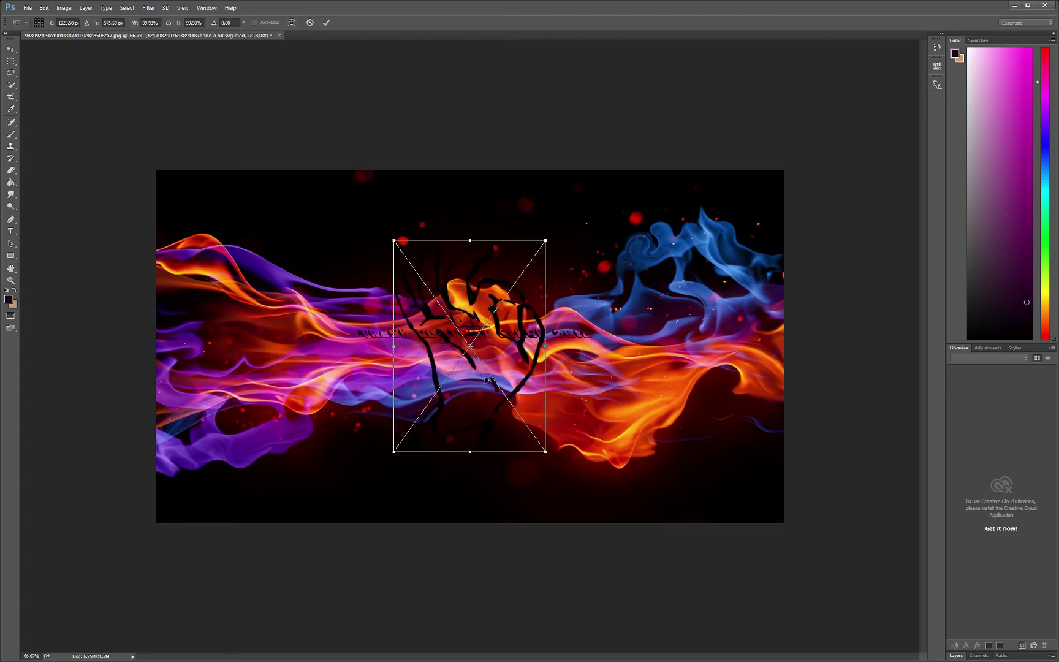
- Scale the hand drawing down to sit just below the subtitle, then apply it
{"action": "left_click_drag", "start_coordinate": [472, 243], "coordinate": [488, 365]}
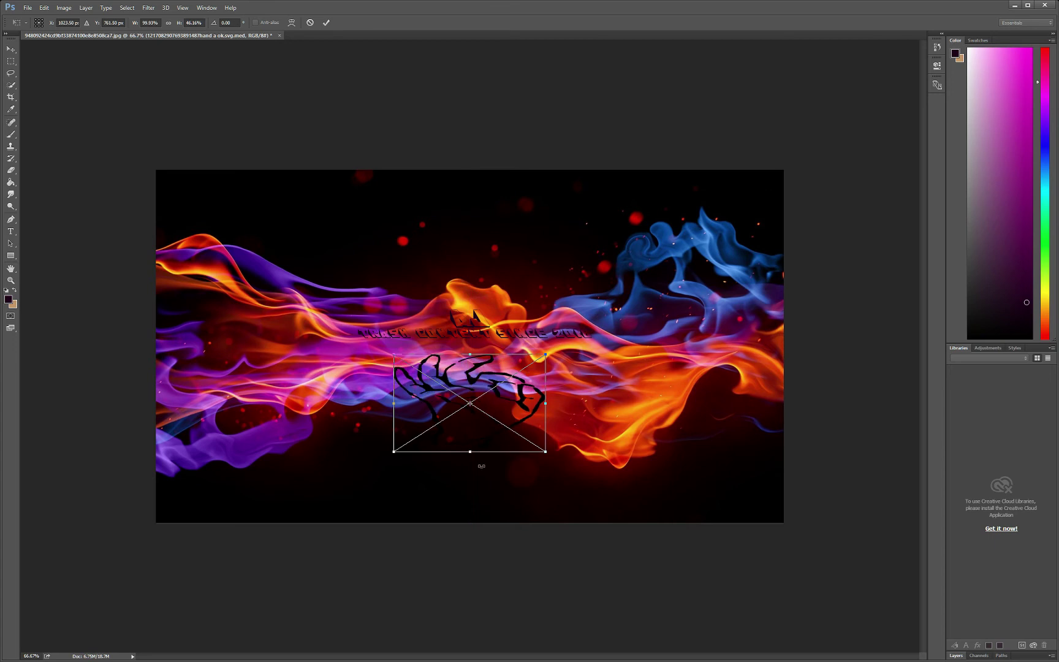
{"action": "left_click_drag", "start_coordinate": [546, 407], "coordinate": [499, 408]}
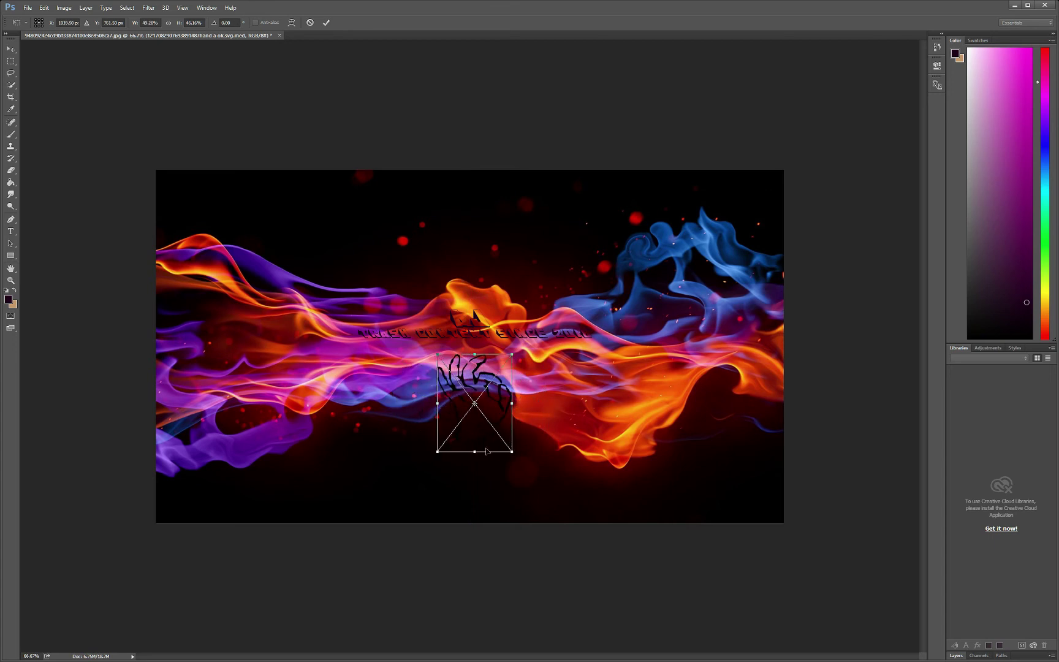
{"action": "mouse_move", "coordinate": [468, 453]}
{"action": "left_mouse_down"}
{"action": "mouse_move", "coordinate": [474, 420]}
{"action": "mouse_move", "coordinate": [513, 385]}
{"action": "left_mouse_up"}
{"action": "left_click_drag", "start_coordinate": [479, 349], "coordinate": [479, 336]}
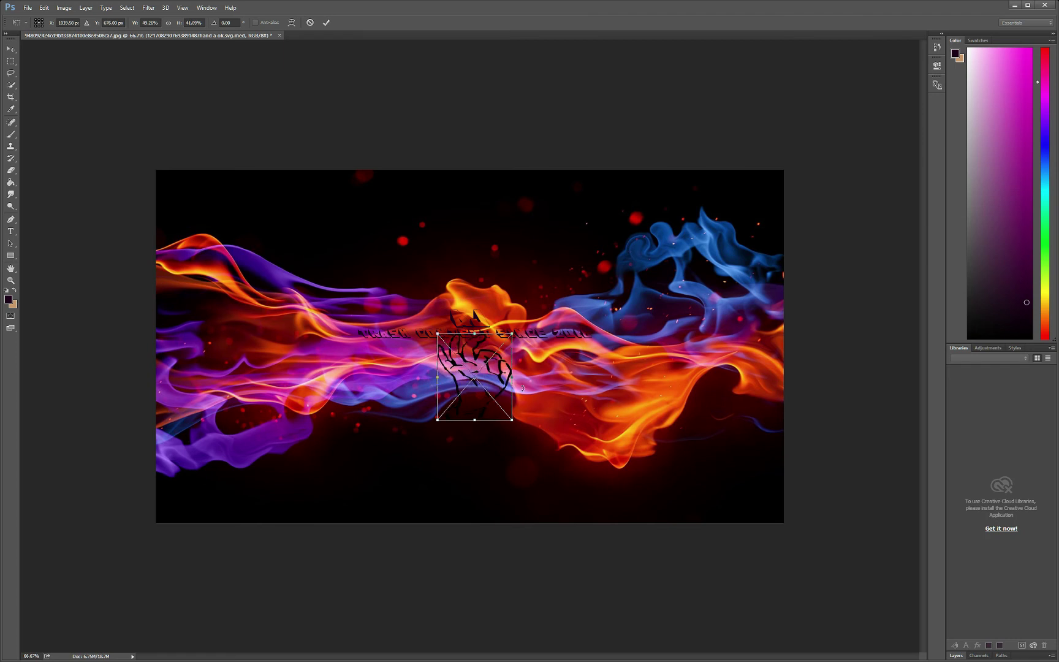
{"action": "left_click_drag", "start_coordinate": [513, 383], "coordinate": [446, 379]}
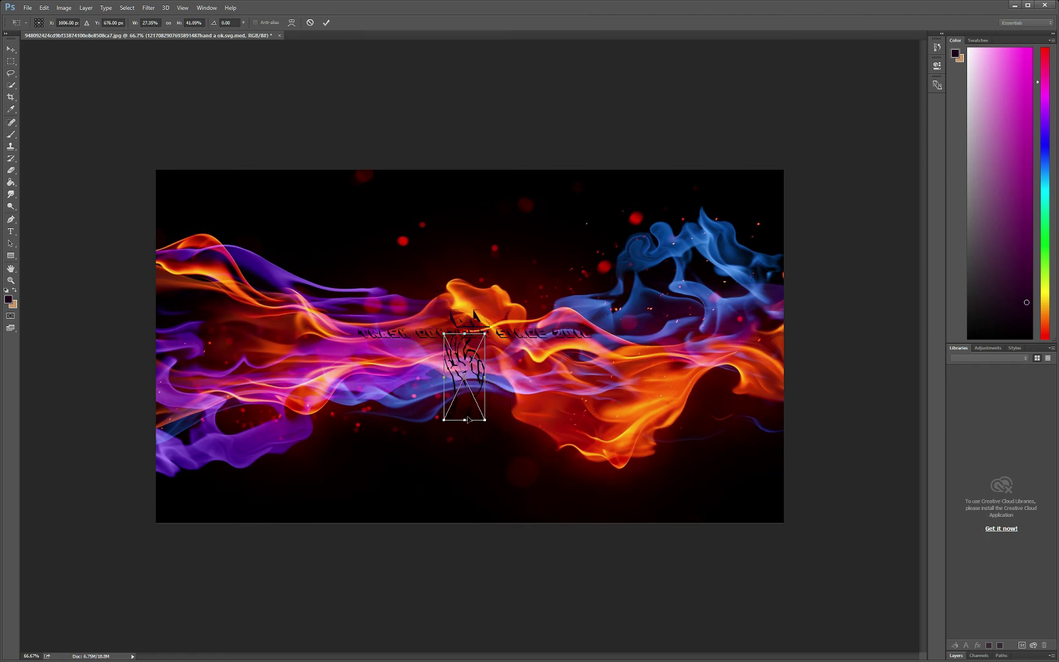
{"action": "left_click_drag", "start_coordinate": [471, 422], "coordinate": [469, 377]}
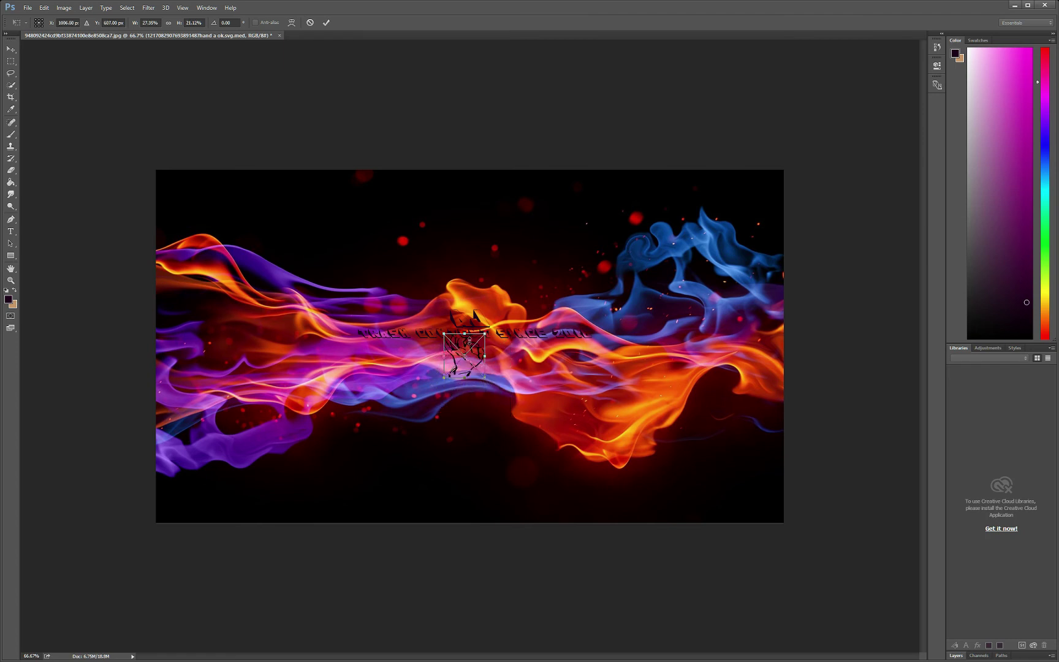
{"action": "mouse_move", "coordinate": [467, 335]}
{"action": "left_mouse_down"}
{"action": "mouse_move", "coordinate": [497, 363]}
{"action": "mouse_move", "coordinate": [451, 358]}
{"action": "mouse_move", "coordinate": [474, 393]}
{"action": "mouse_move", "coordinate": [445, 364]}
{"action": "left_mouse_up"}
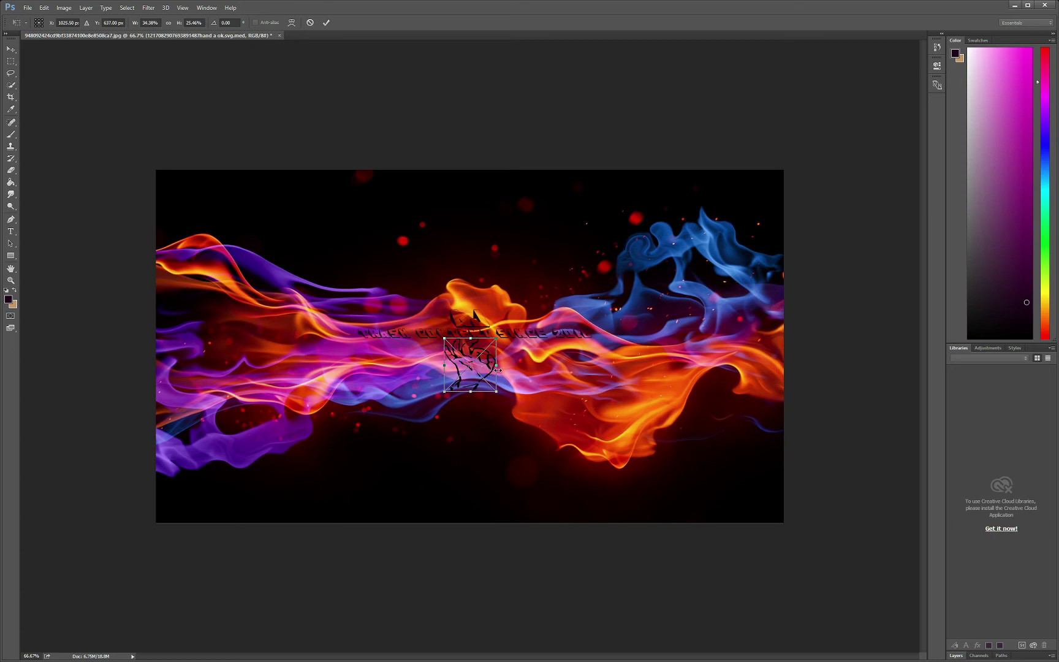
{"action": "mouse_move", "coordinate": [474, 392]}
{"action": "left_mouse_down"}
{"action": "mouse_move", "coordinate": [473, 404]}
{"action": "mouse_move", "coordinate": [505, 371]}
{"action": "mouse_move", "coordinate": [435, 371]}
{"action": "left_mouse_up"}
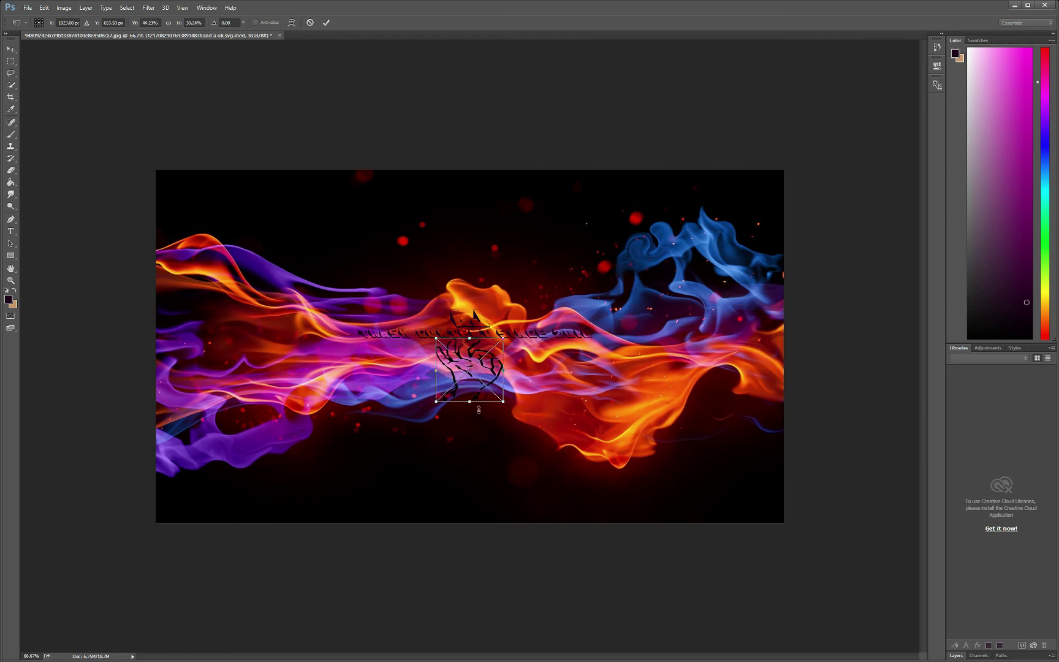
{"action": "mouse_move", "coordinate": [479, 403]}
{"action": "left_mouse_down"}
{"action": "mouse_move", "coordinate": [478, 415]}
{"action": "mouse_move", "coordinate": [510, 381]}
{"action": "left_mouse_up"}
{"action": "left_click_drag", "start_coordinate": [476, 416], "coordinate": [476, 419]}
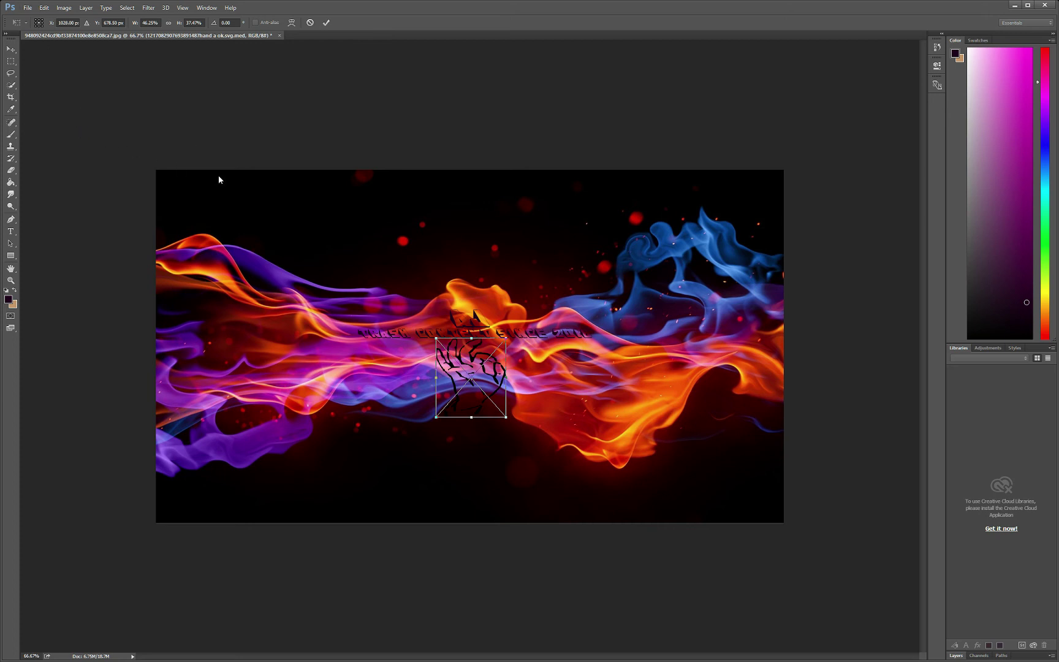
{"action": "key", "text": "b"}
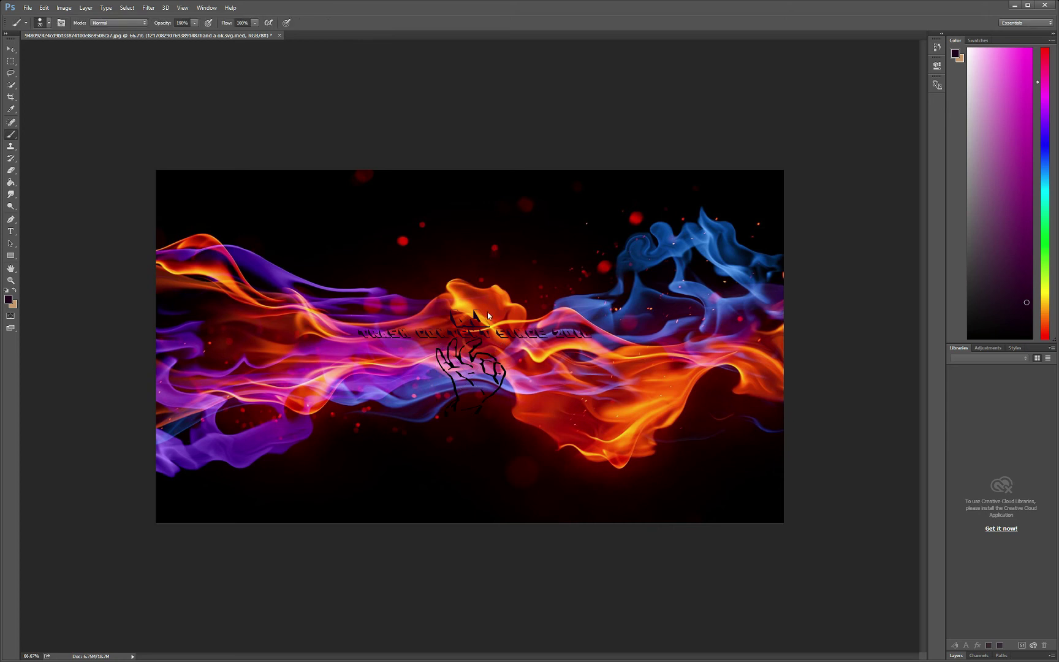